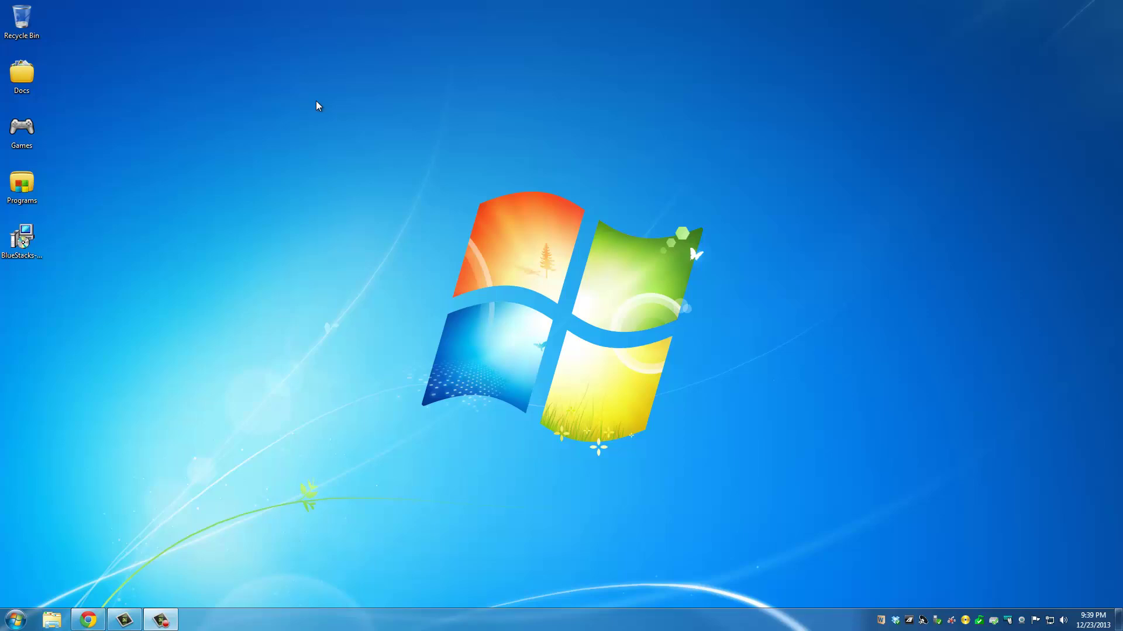
Step: Launch the BlueStacks installer from the desktop and allow it to make changes to the computer
click(22, 240)
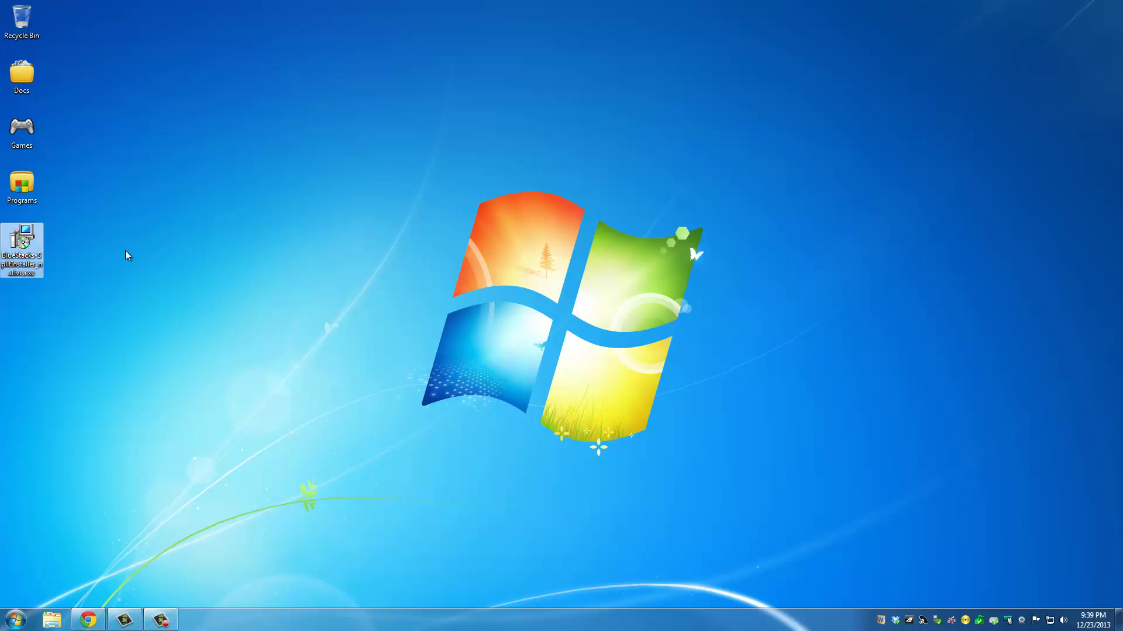
double_click(21, 244)
click(594, 321)
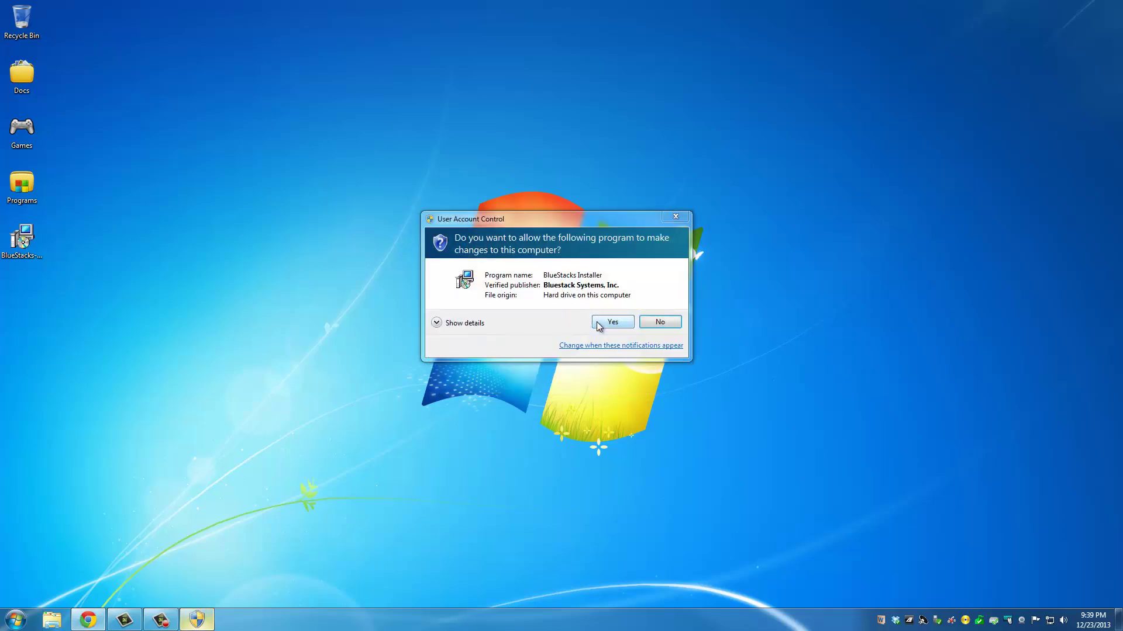
click(596, 321)
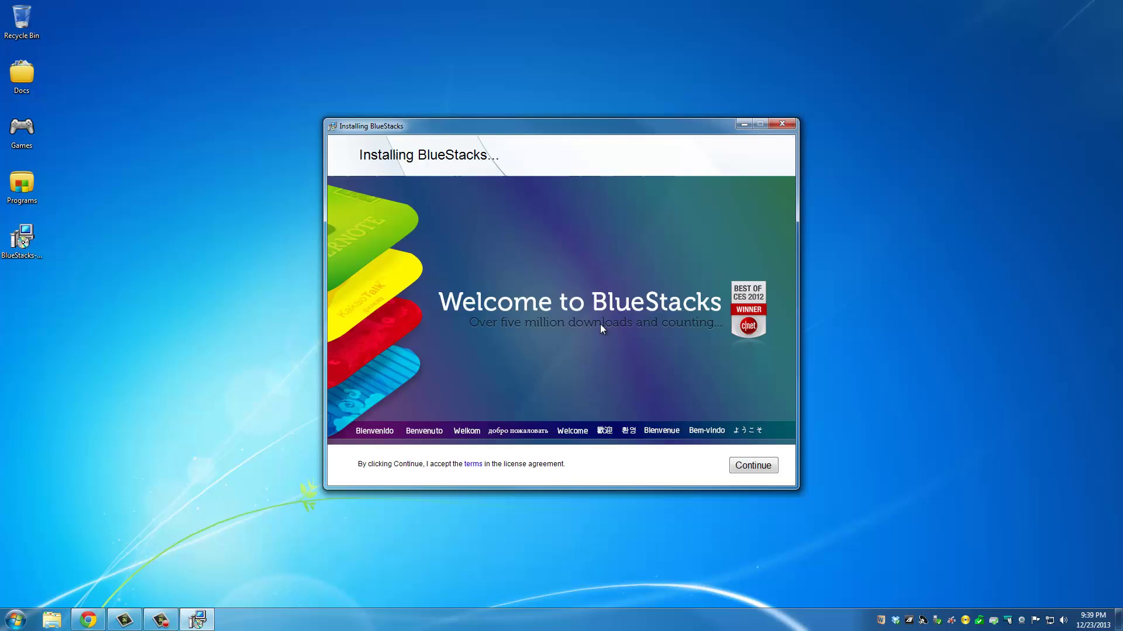
Step: Accept the BlueStacks license terms, turn off the Spotlight subscription and start the installation
click(755, 466)
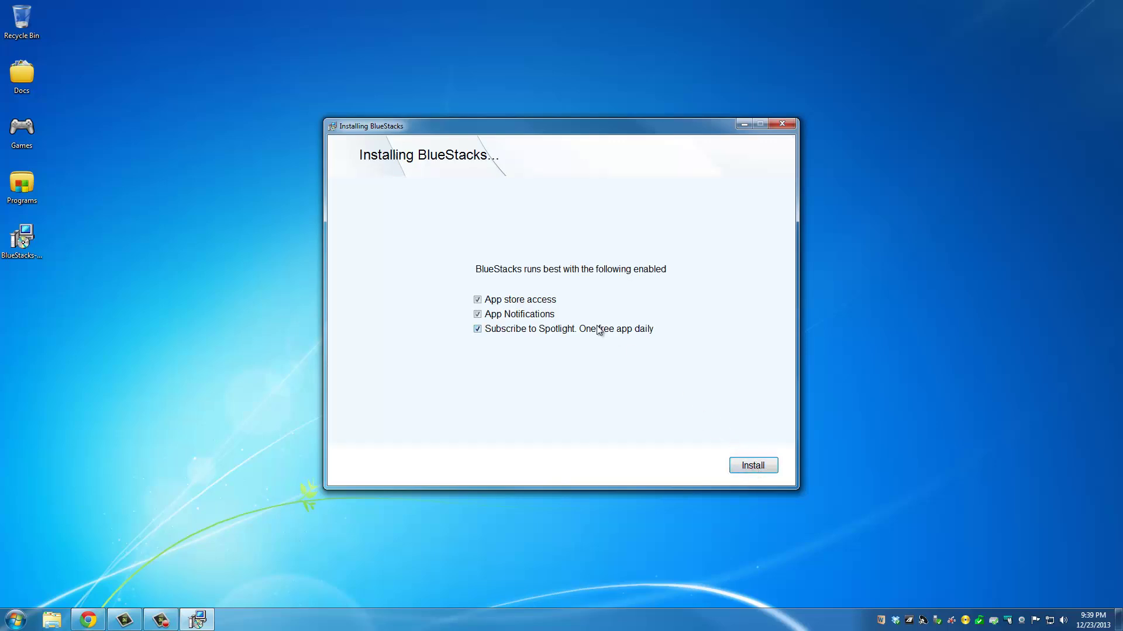
click(533, 331)
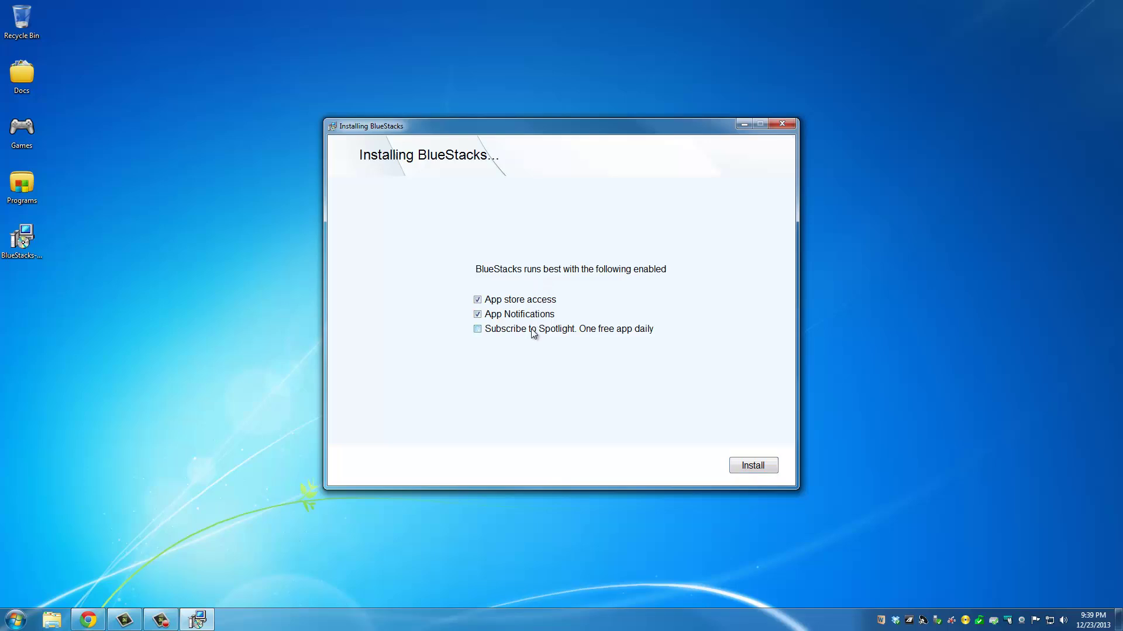
click(754, 466)
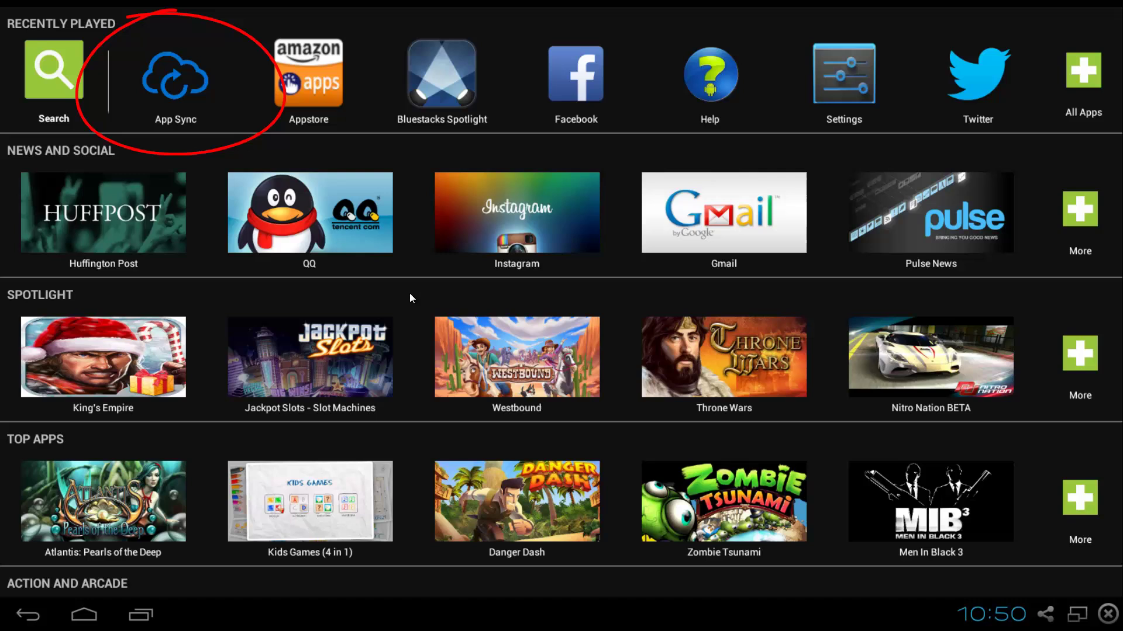
Step: Enable App Sync by signing in with the Google account e-mail and password, and never let the browser remember the password
click(172, 84)
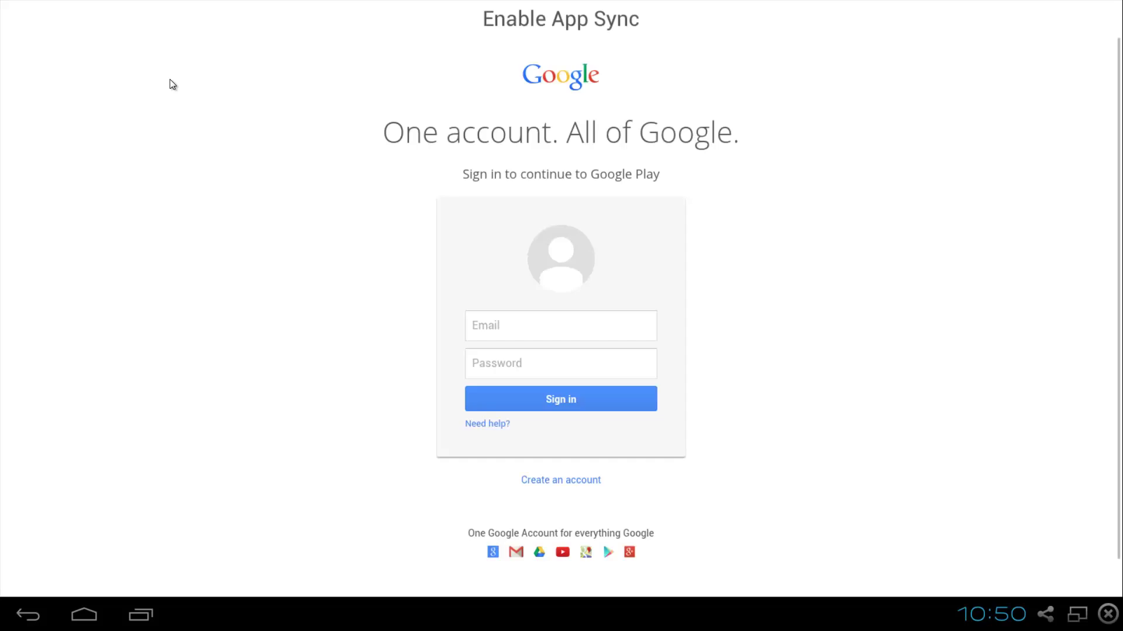
click(510, 329)
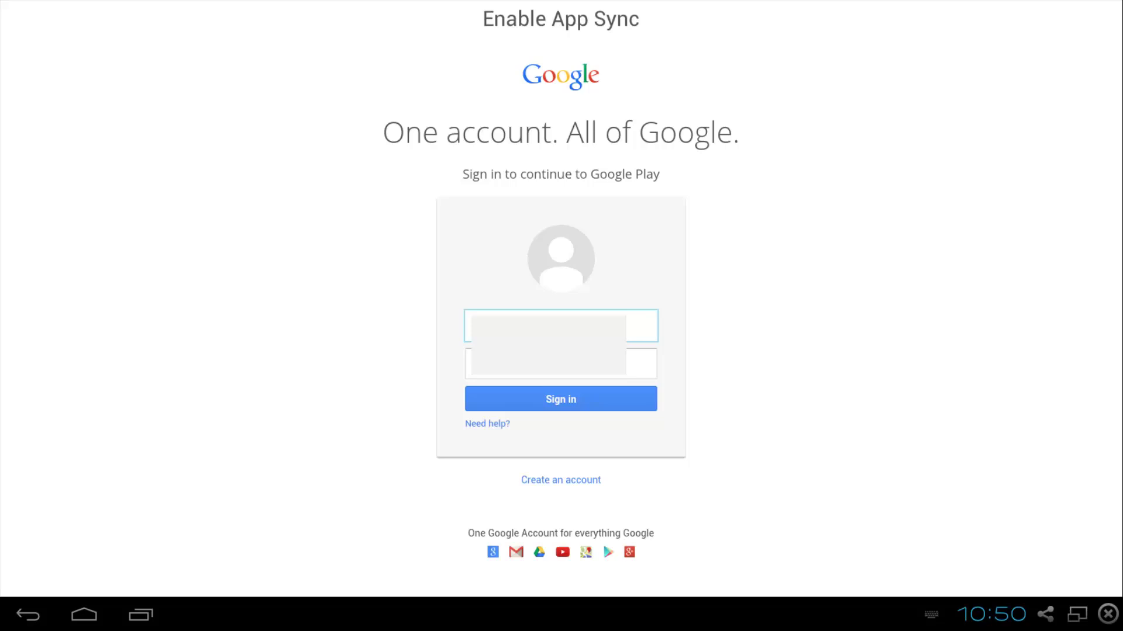
key(Caps_Lock)
key(Tab)
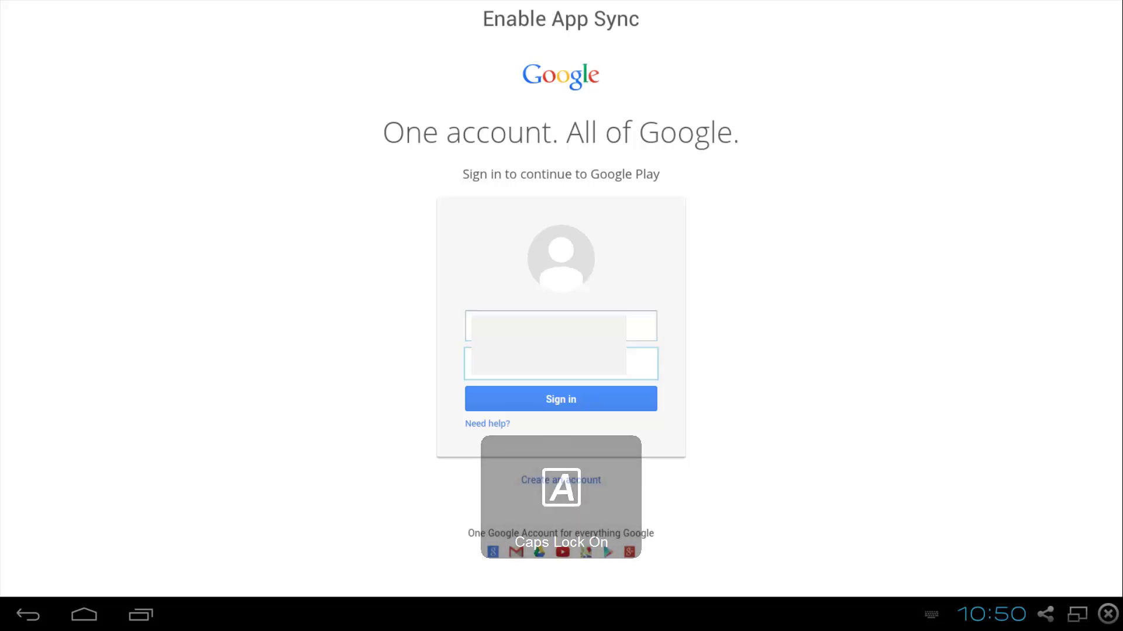
key(Caps_Lock)
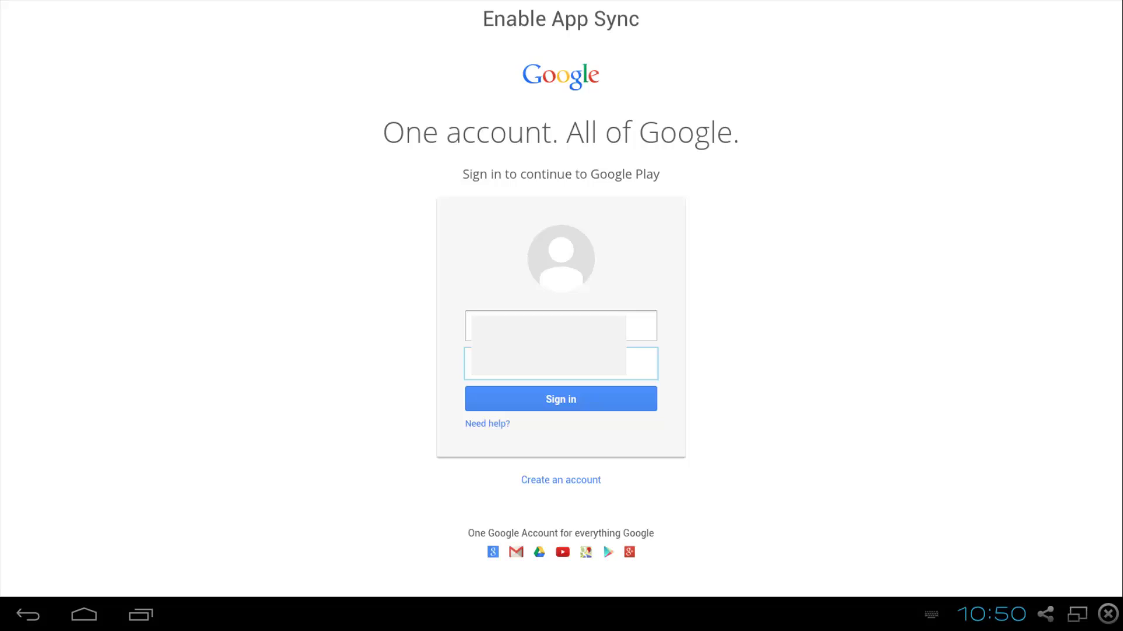
click(538, 398)
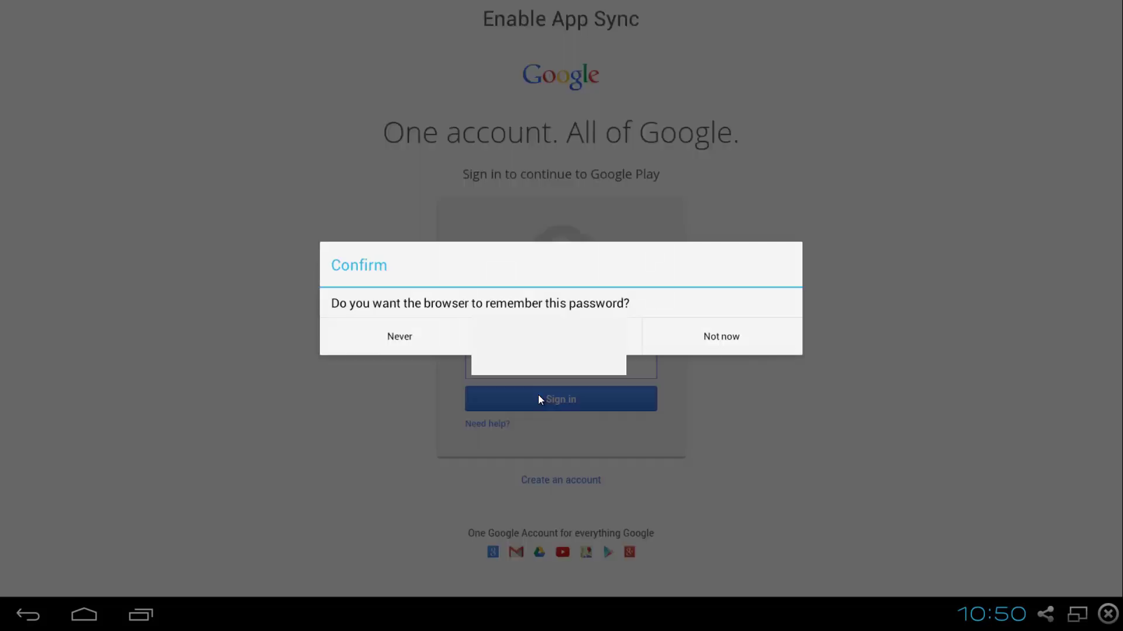
click(402, 332)
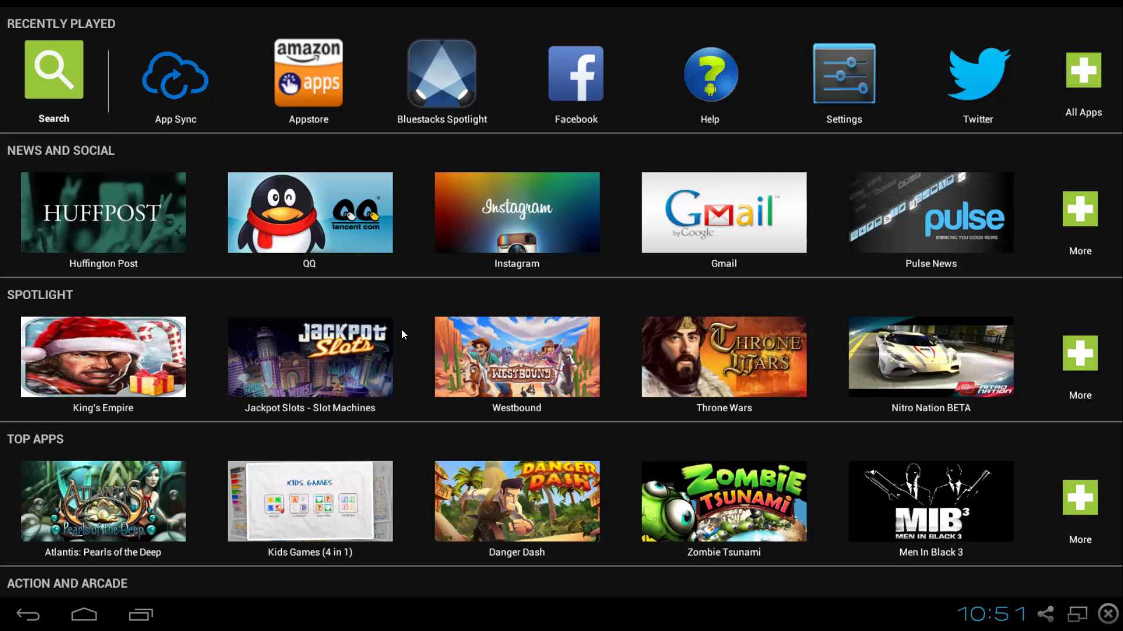
Step: Search Play for "whatsup" and continue with the one-time setup for enabling the AppStore
click(47, 59)
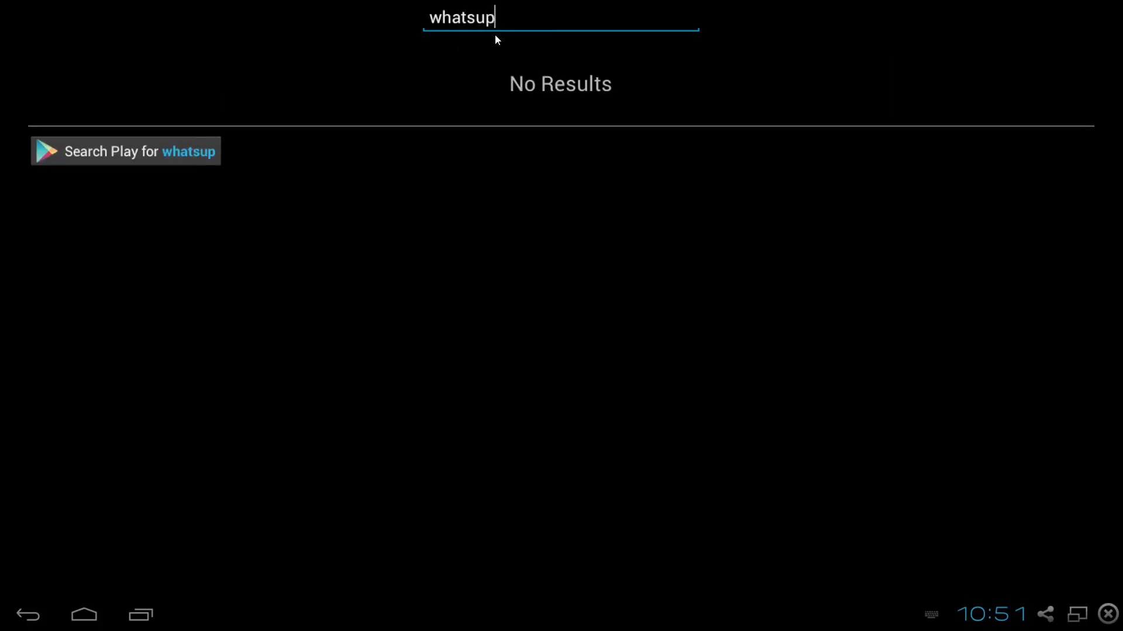
click(177, 150)
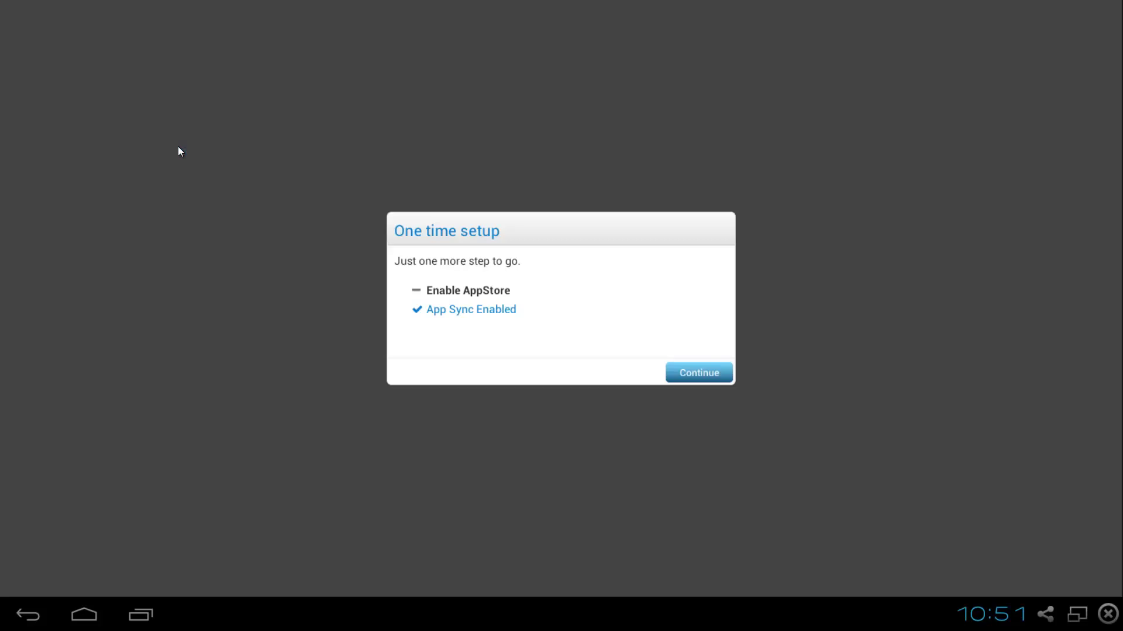
click(700, 374)
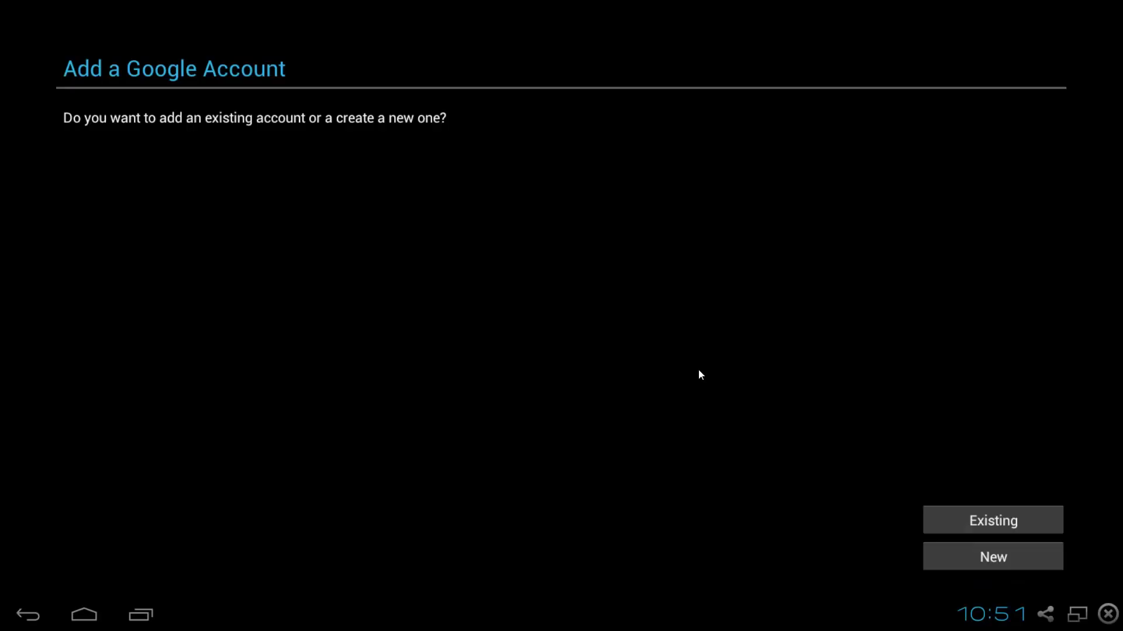
Step: Add the existing Google account with its e-mail and password, and accept the backup page and the Google Play terms
click(976, 528)
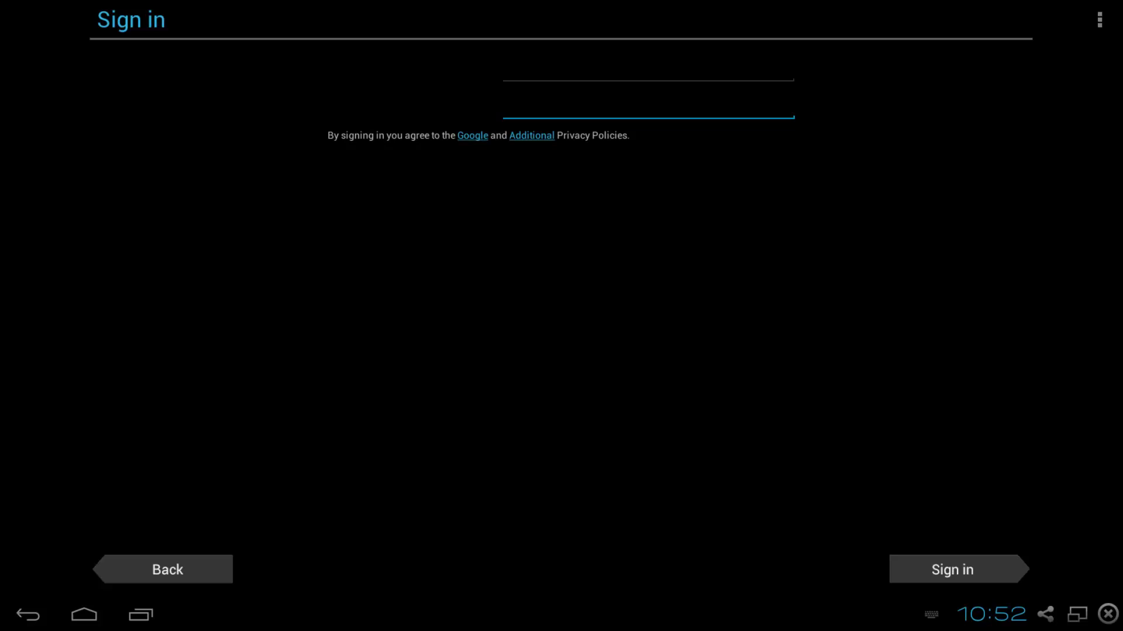
click(962, 573)
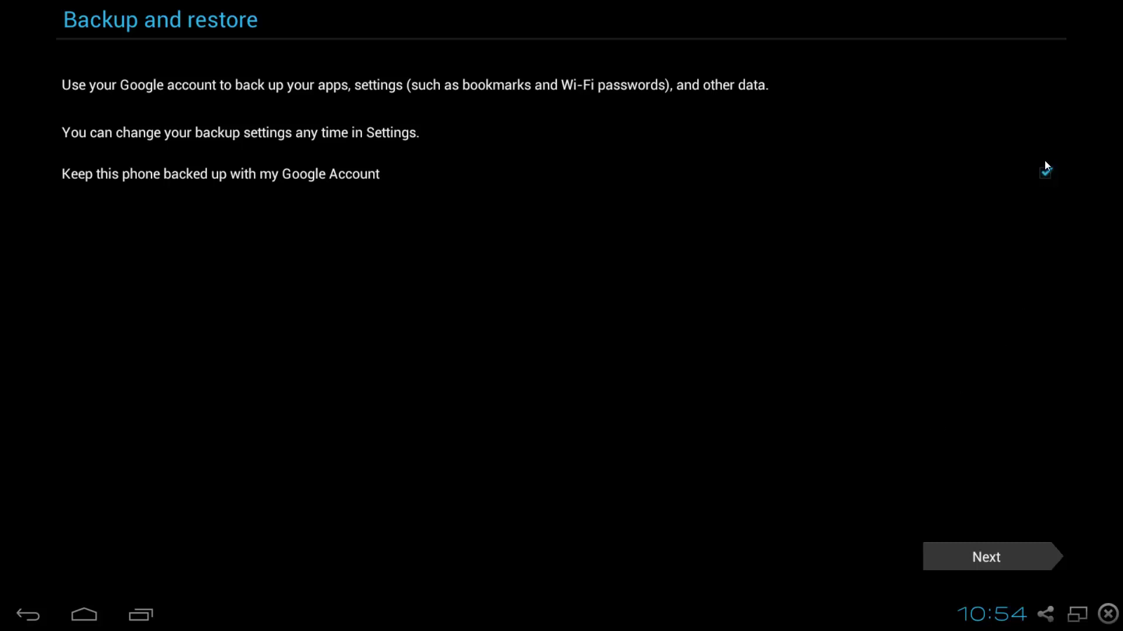
click(994, 566)
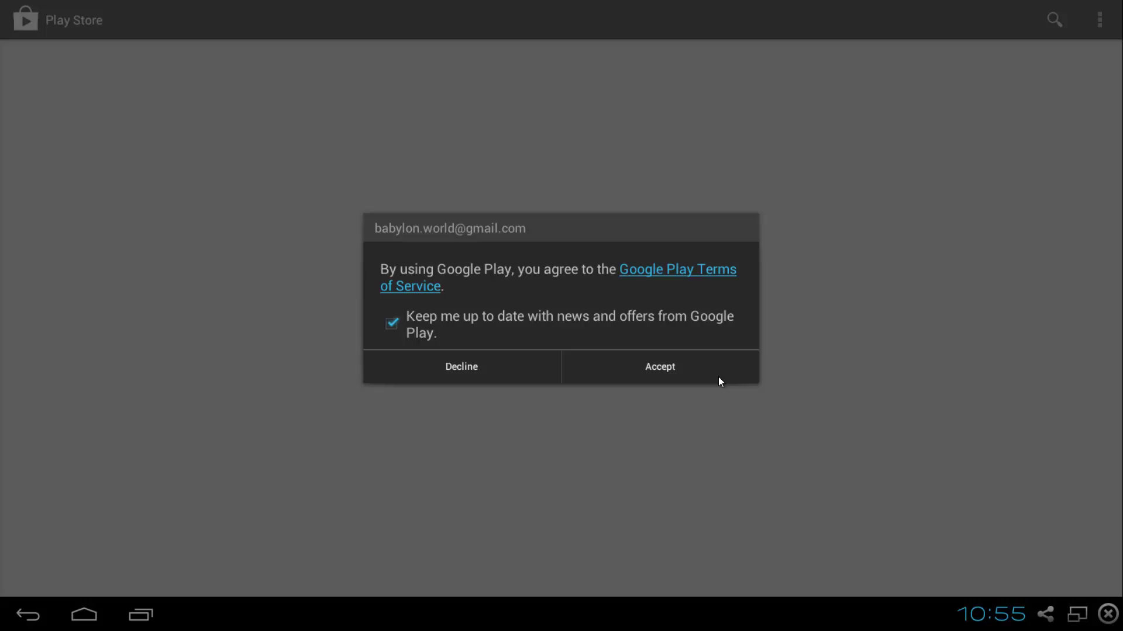
click(653, 375)
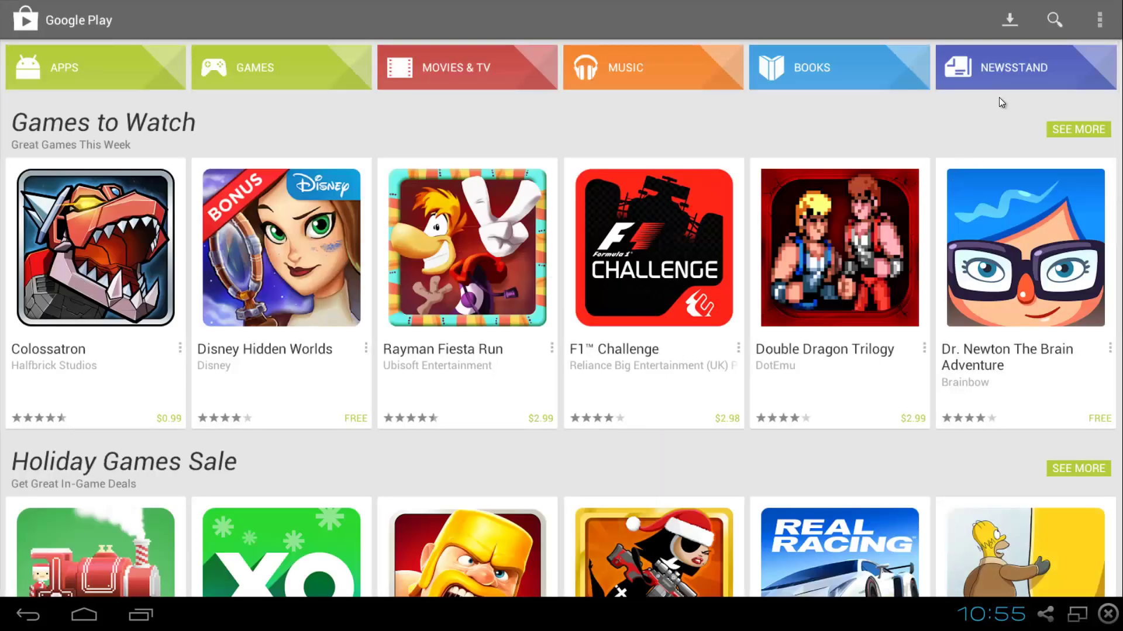
Step: Search Google Play for "whats" and install WhatsApp Messenger, accepting its app permissions
click(1055, 21)
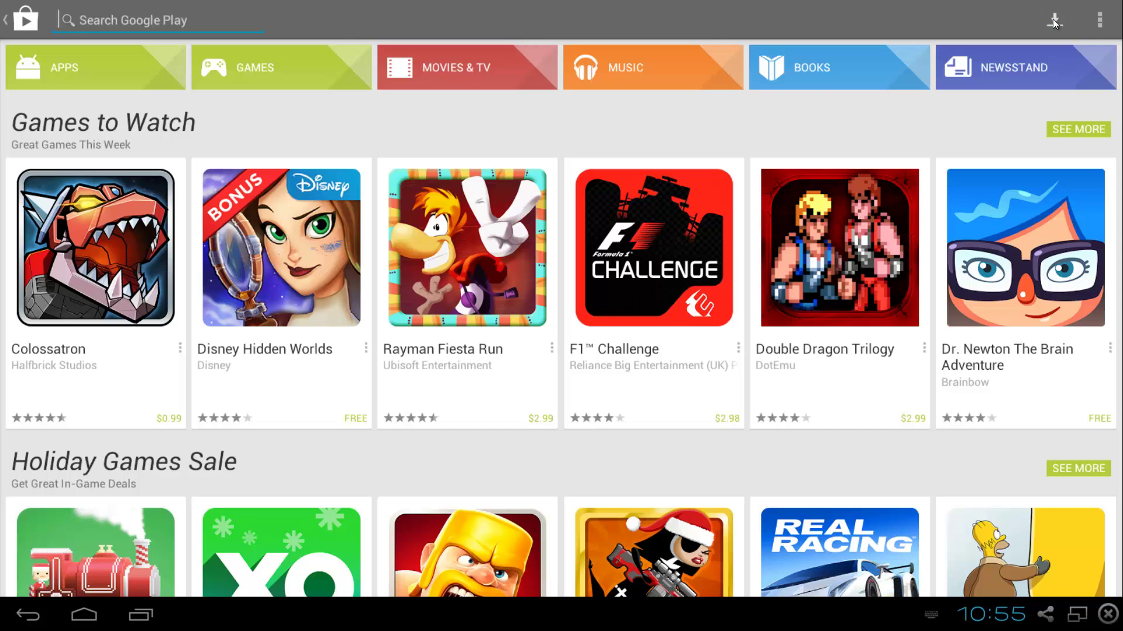
text(whats)
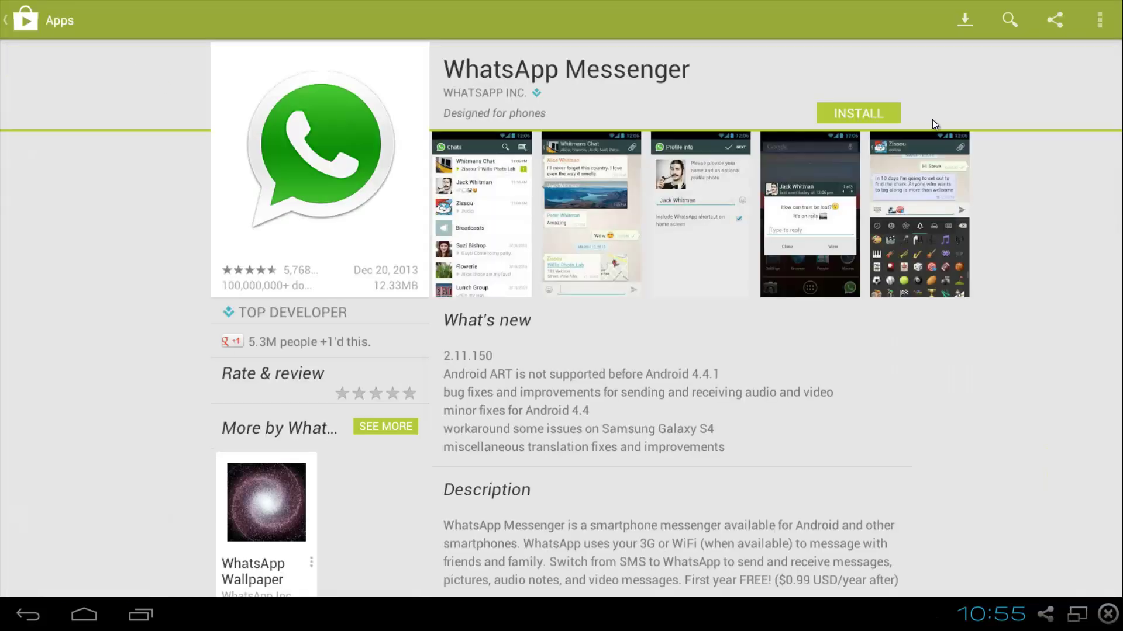
click(857, 111)
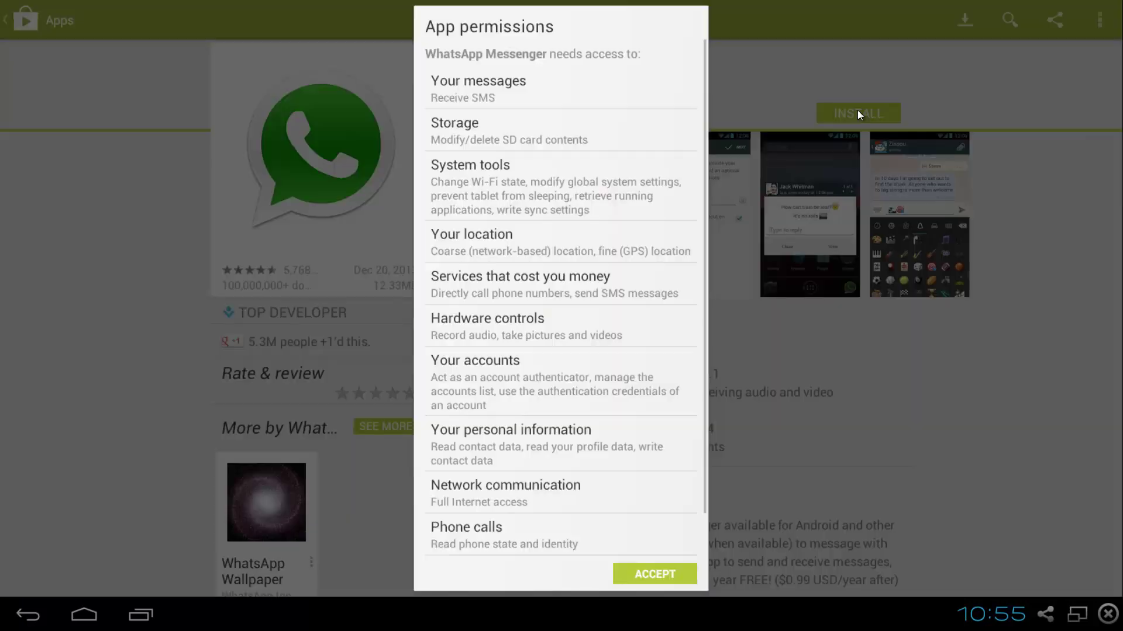
click(660, 573)
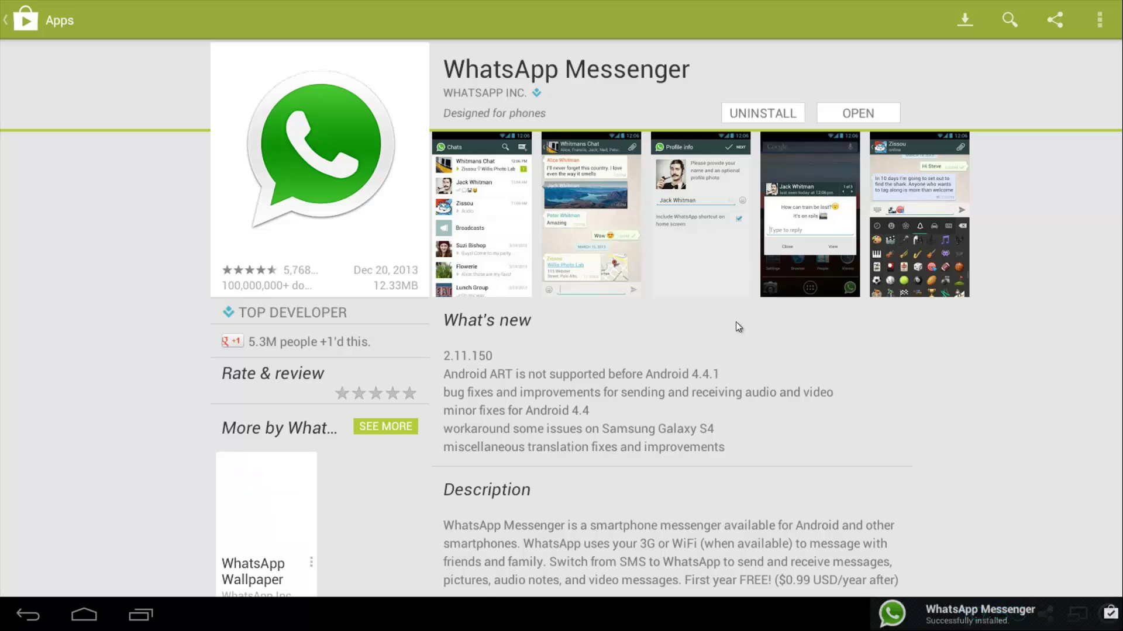
Step: Open WhatsApp Messenger and agree to its terms and conditions to reach phone number verification
click(865, 111)
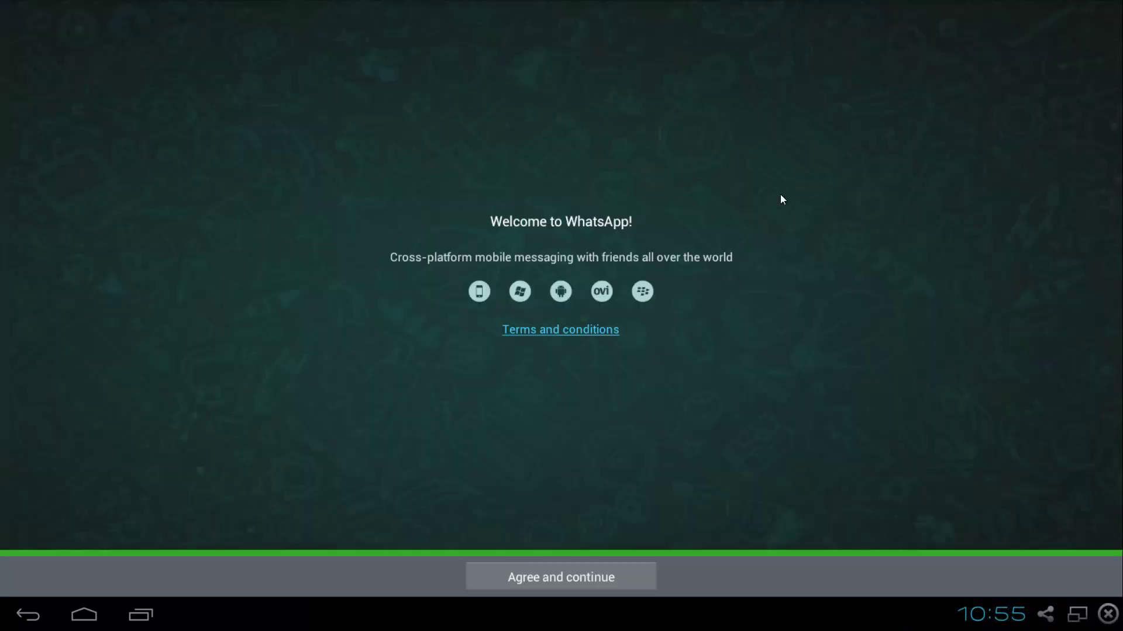
click(572, 577)
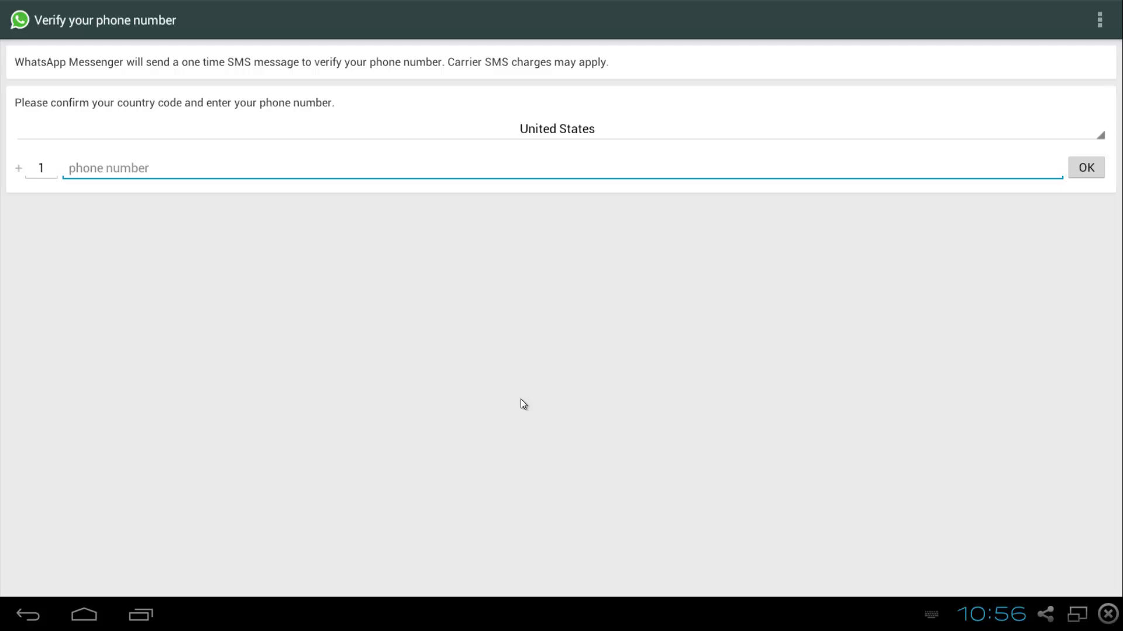
Step: Return to the BlueStacks home screen and try the recent apps list for switching to WhatsApp
click(85, 616)
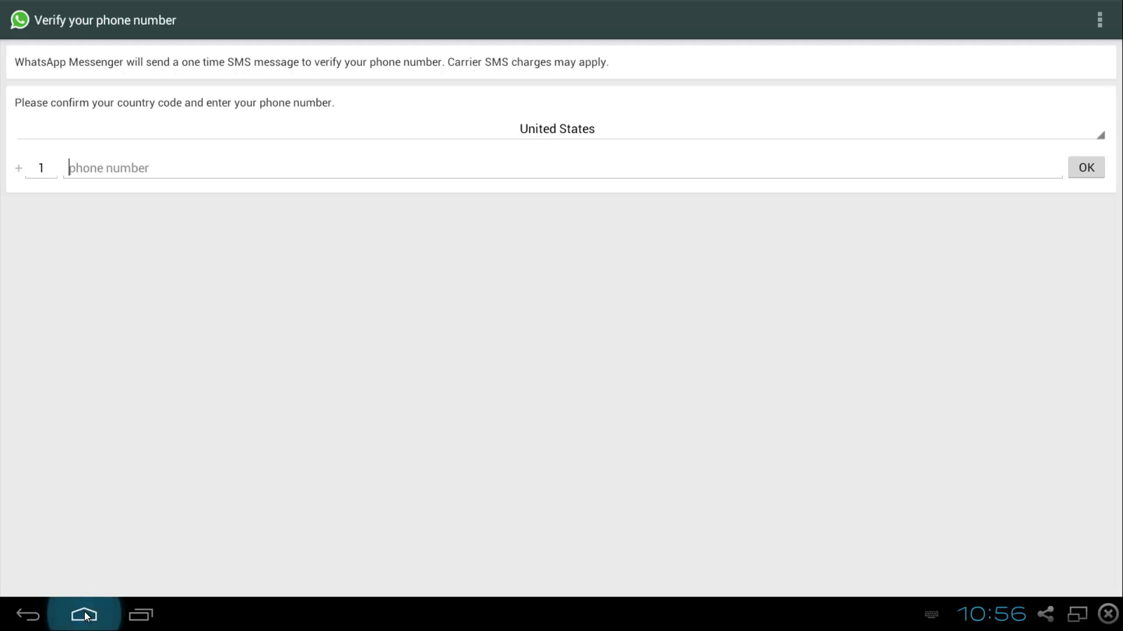
click(143, 617)
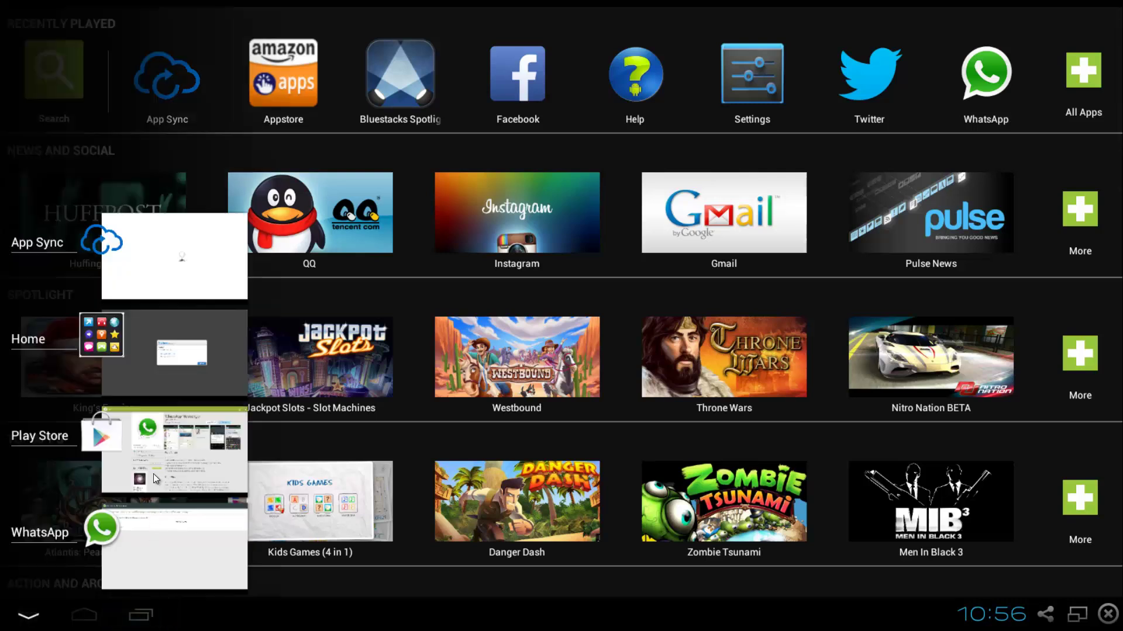
click(146, 534)
click(143, 618)
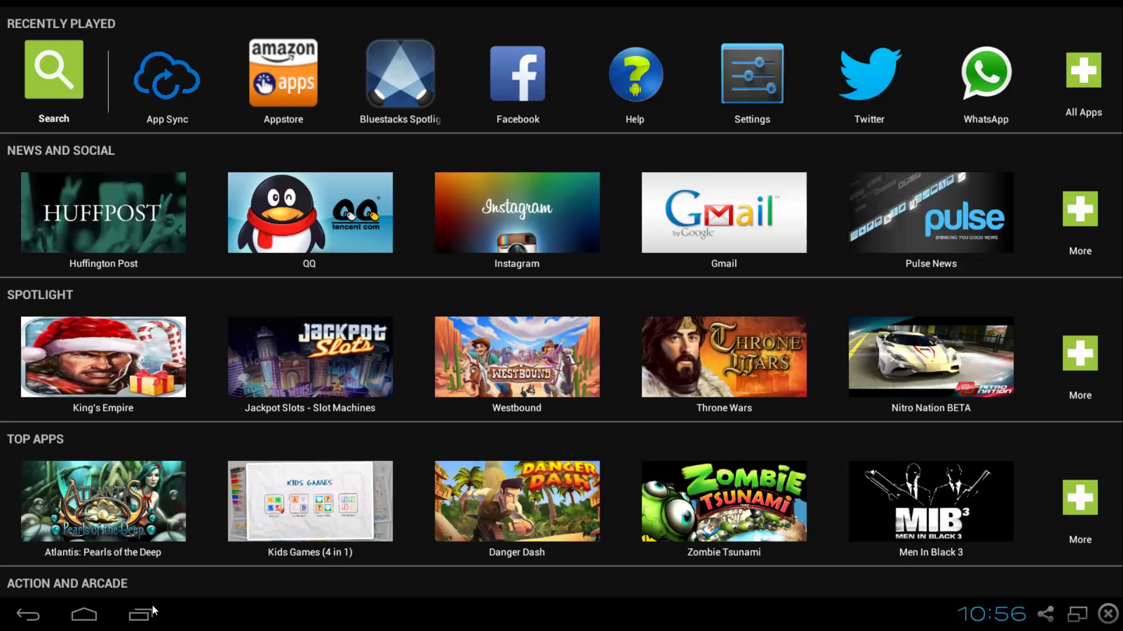
click(152, 611)
click(153, 611)
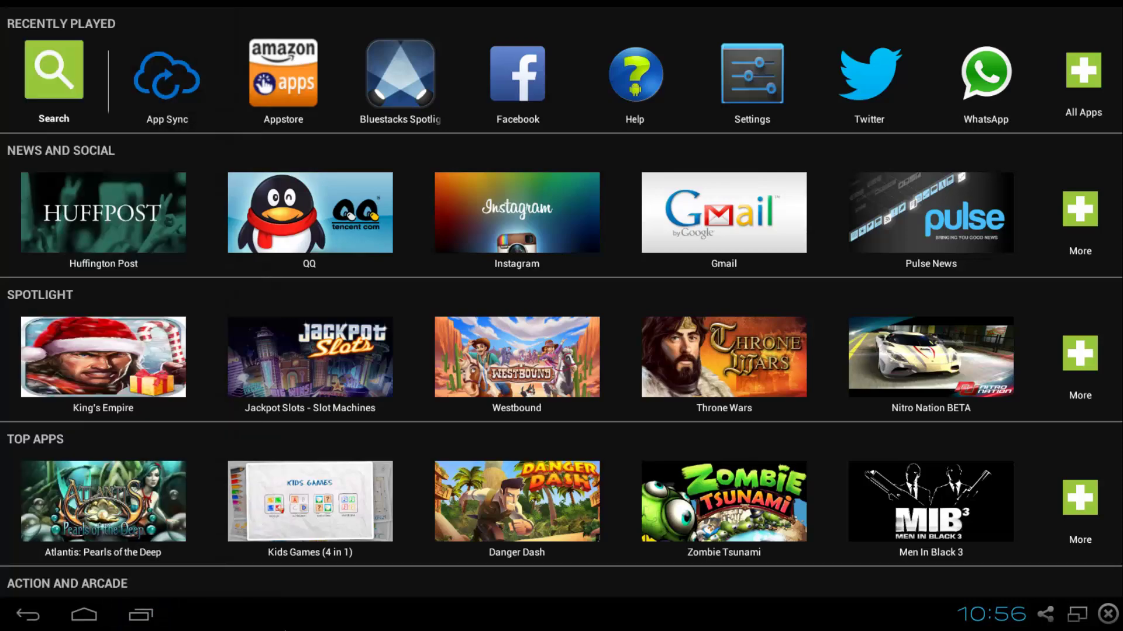